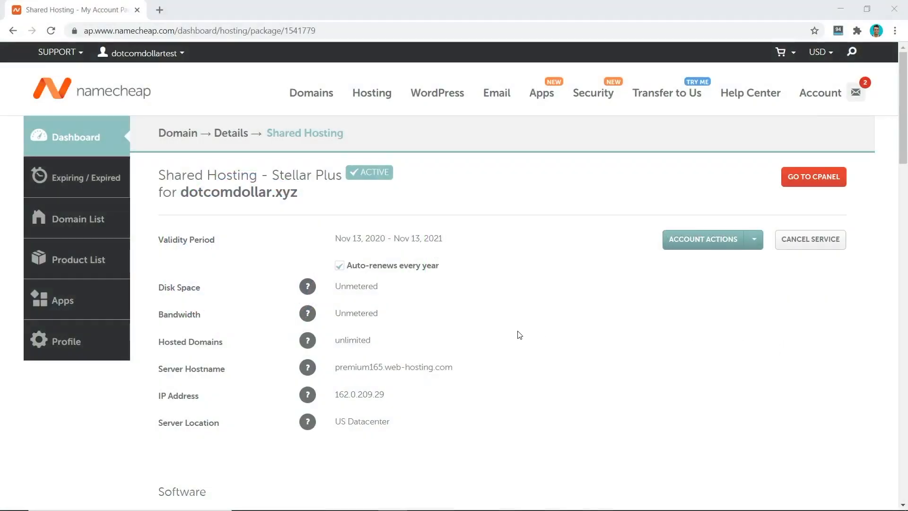
# Scroll down the Namecheap hosting page for dotcomdollar.xyz to reach the cPanel shortcuts.
pyautogui.scroll(-6, 517, 334)
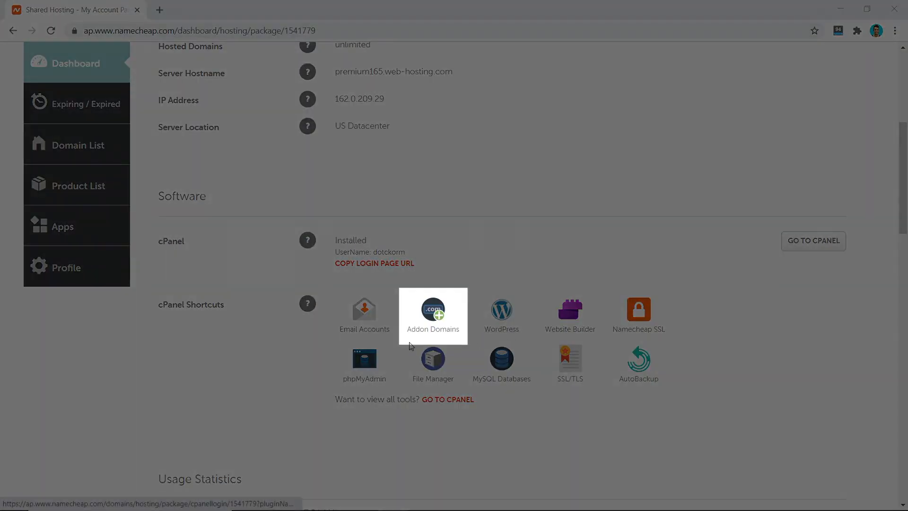
# Create the addon domain dotcomdollarsiteground.com and return to the hosting dashboard.
pyautogui.click(431, 314)
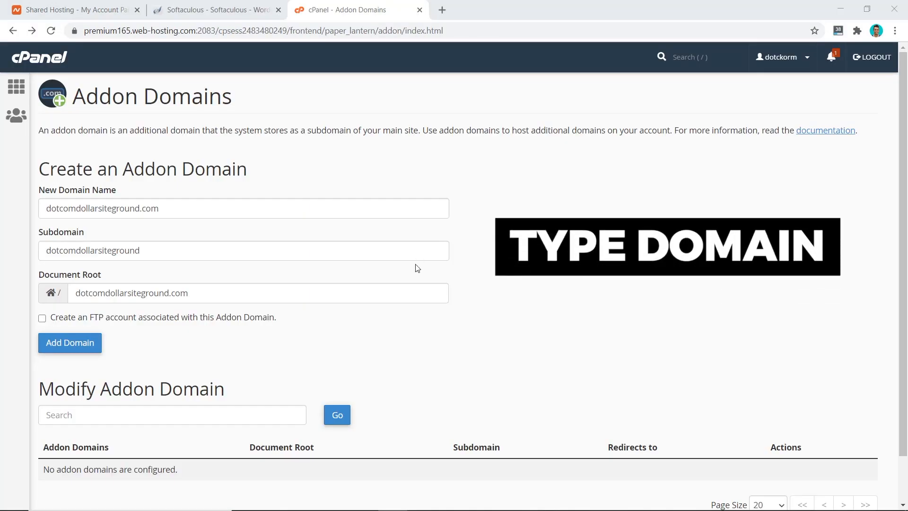
pyautogui.click(80, 345)
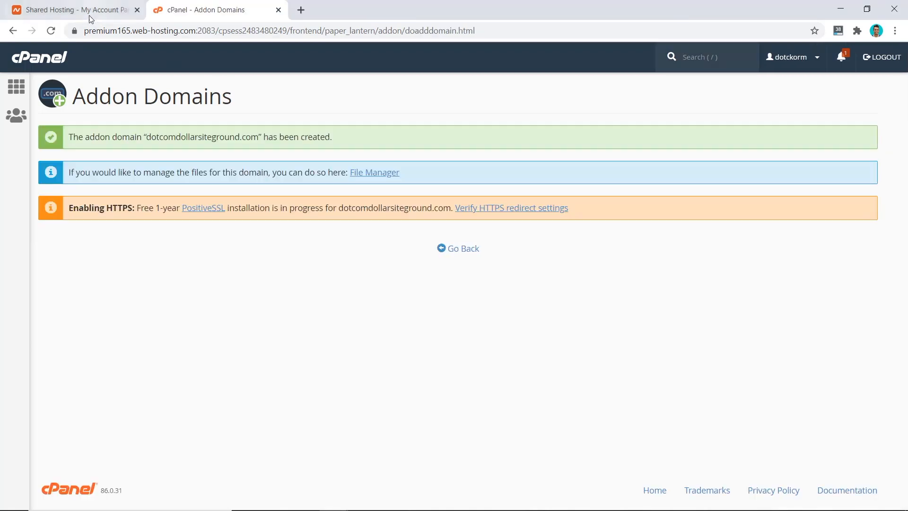
pyautogui.click(76, 9)
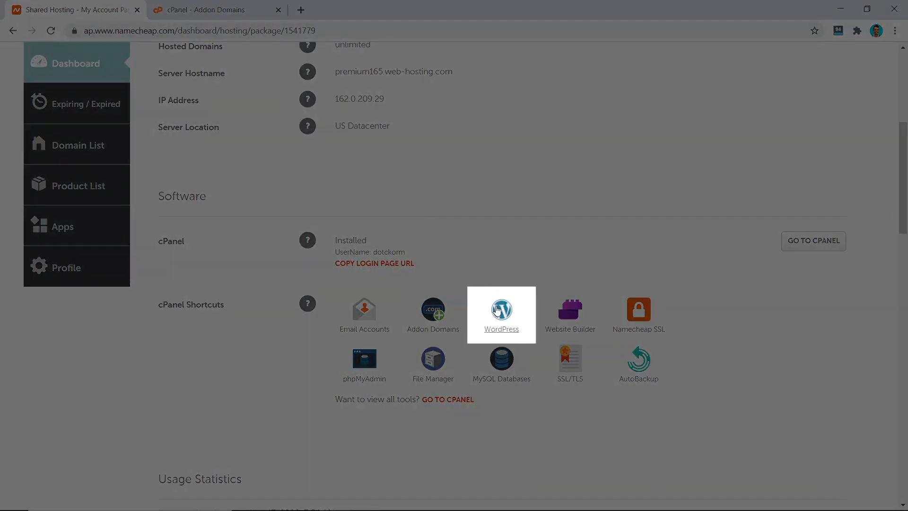
# Start a new Softaculous WordPress installation targeting dotcomdollarsiteground.com.
pyautogui.click(501, 311)
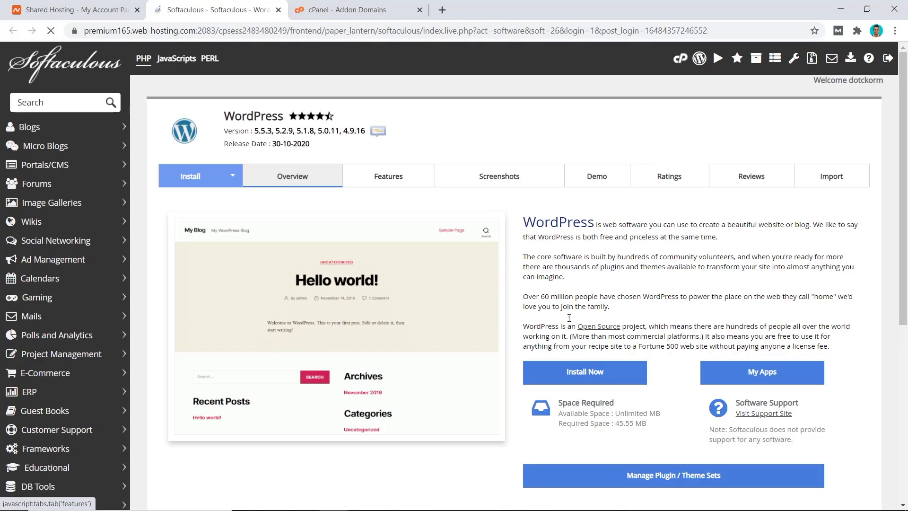
pyautogui.click(592, 371)
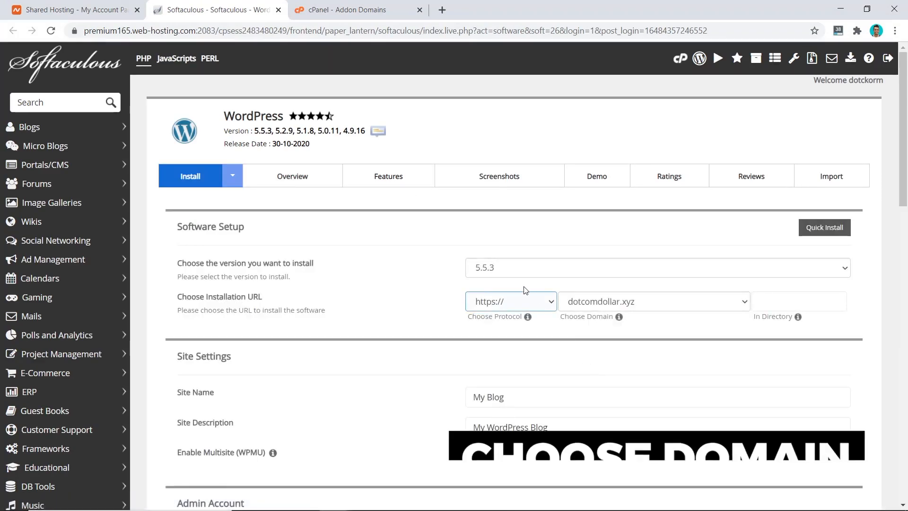
pyautogui.click(592, 301)
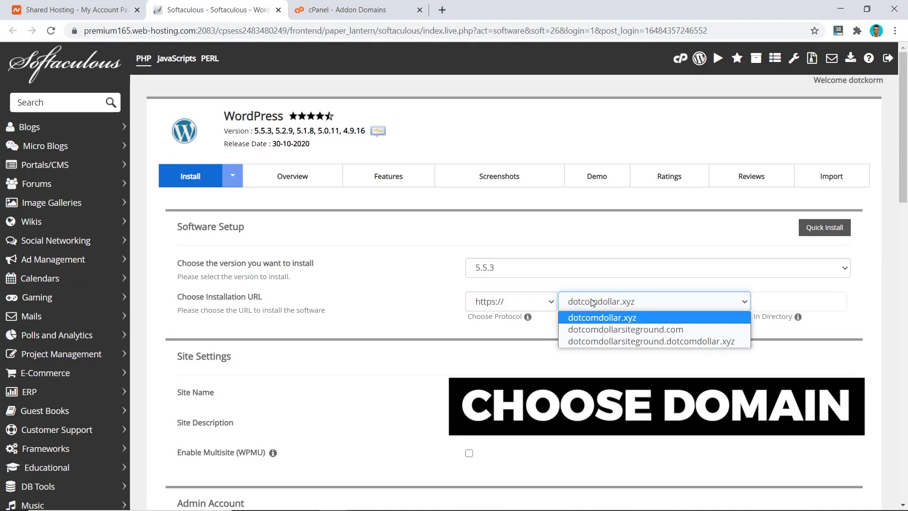
pyautogui.click(623, 330)
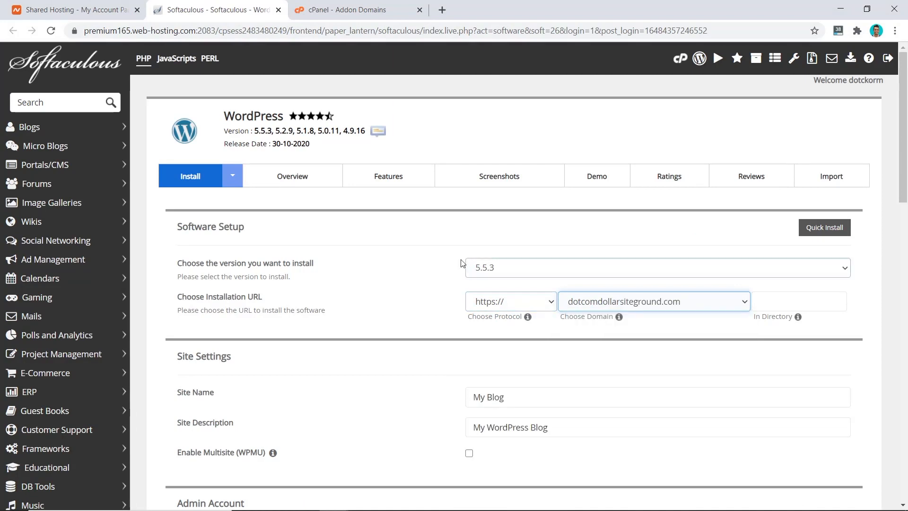
# Set site name DotcomDollar and description DotcomDollar Blog, then run the install.
pyautogui.moveTo(523, 397); pyautogui.dragTo(459, 406)
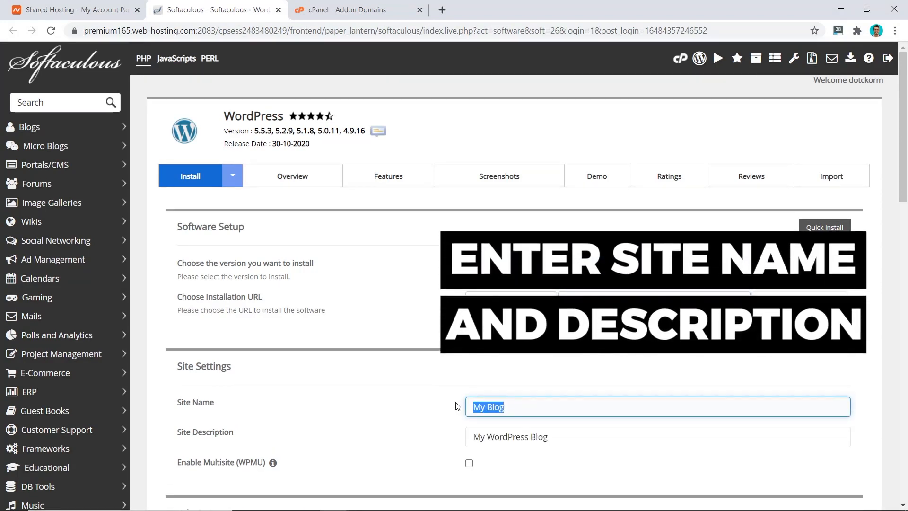
pyautogui.write('DotcomDollar')
pyautogui.press('Tab')
pyautogui.write('Dot')
pyautogui.press('Down')
pyautogui.press('Down')
pyautogui.press('Down')
pyautogui.press('Return')
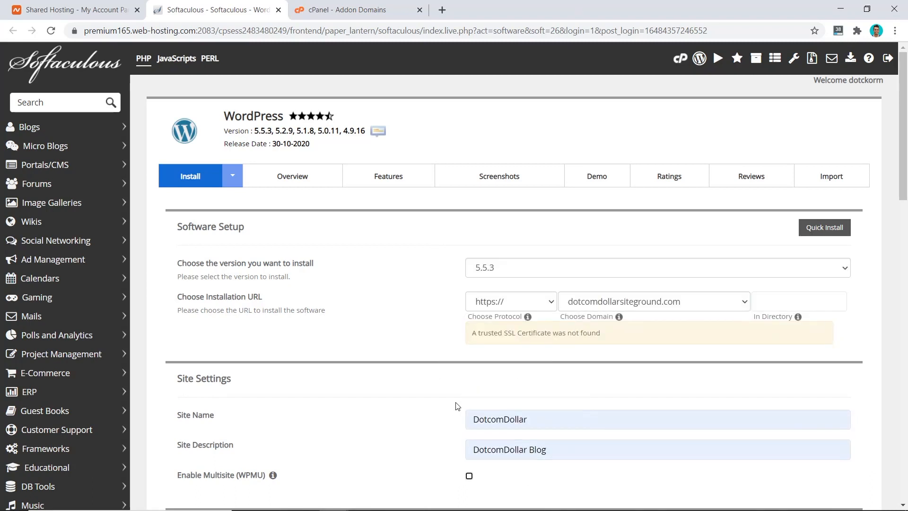
pyautogui.scroll(-5, 457, 406)
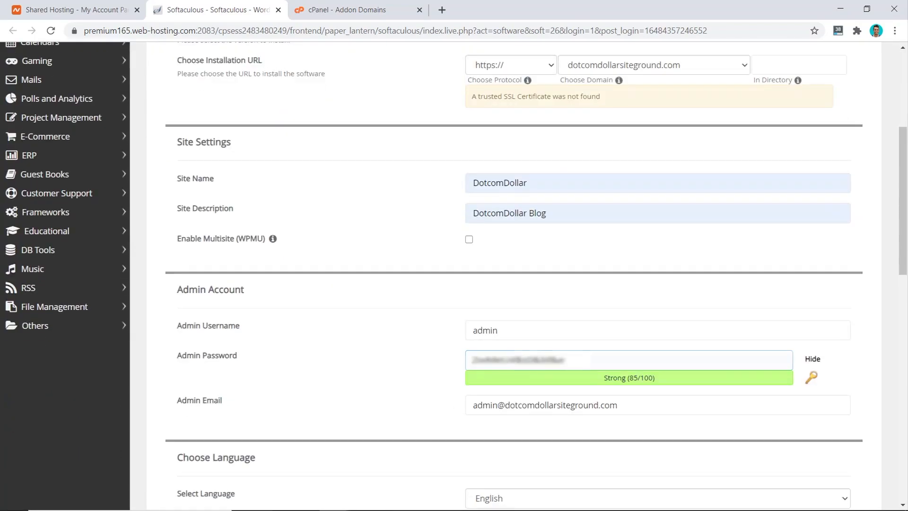
pyautogui.scroll(-15, 525, 352)
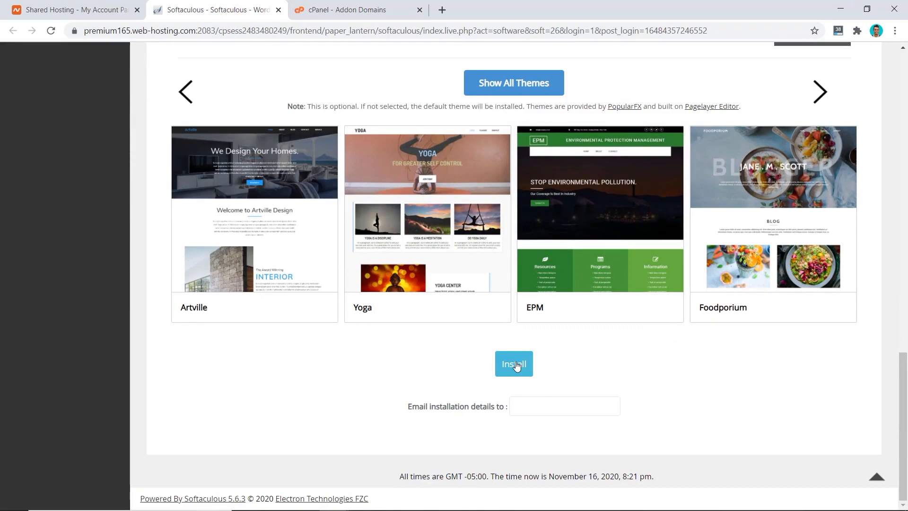
pyautogui.click(516, 367)
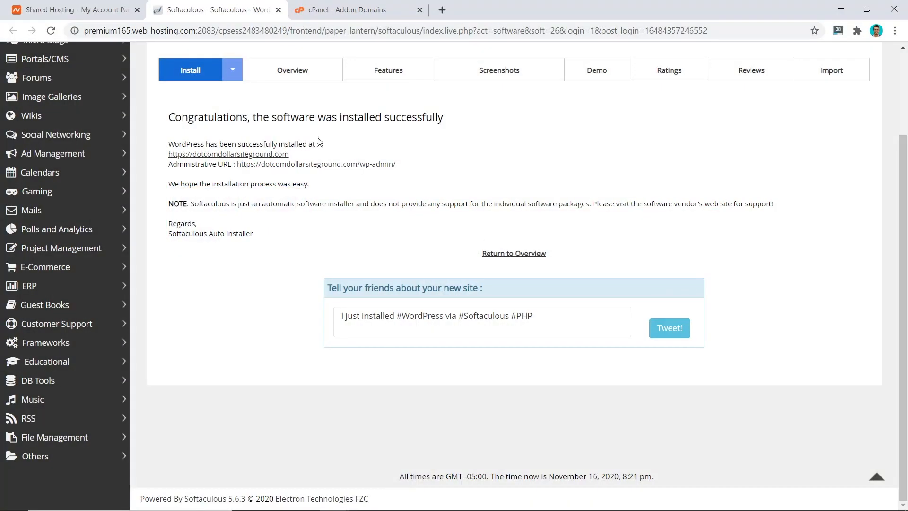
# Check the Manage SSL sites list for dotcomdollarsiteground.com's installed certificate.
pyautogui.click(70, 10)
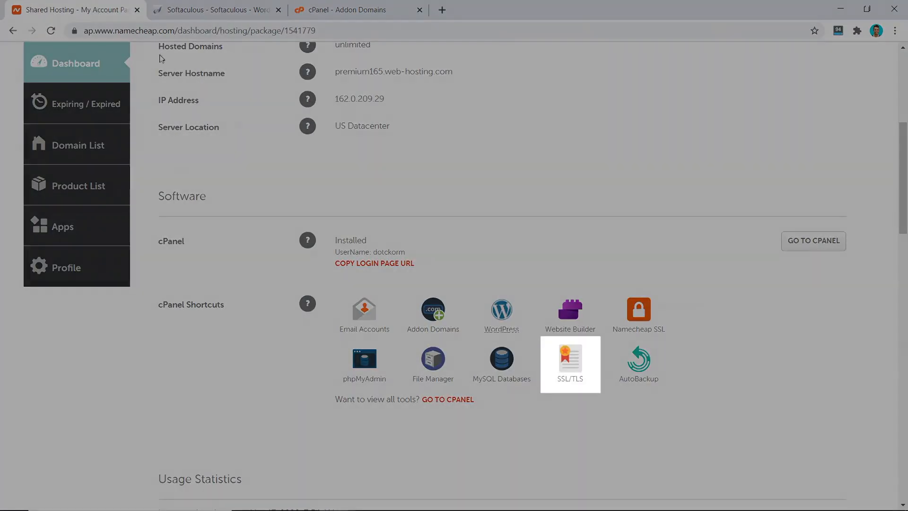
pyautogui.click(572, 360)
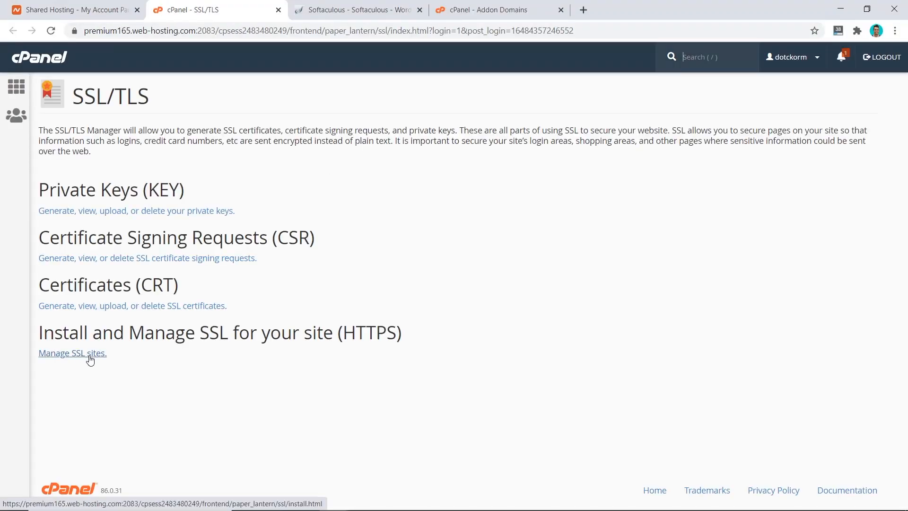
pyautogui.click(90, 359)
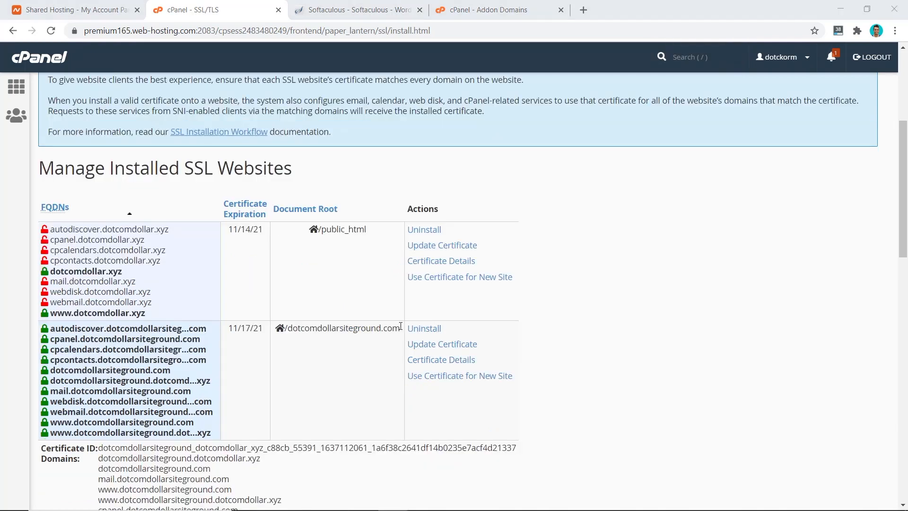
# Copy the domain dotcomdollarsiteground.com and load it in the browser.
pyautogui.moveTo(402, 329); pyautogui.dragTo(288, 329)
pyautogui.hotkey('ctrl', 'c')
pyautogui.click(202, 32)
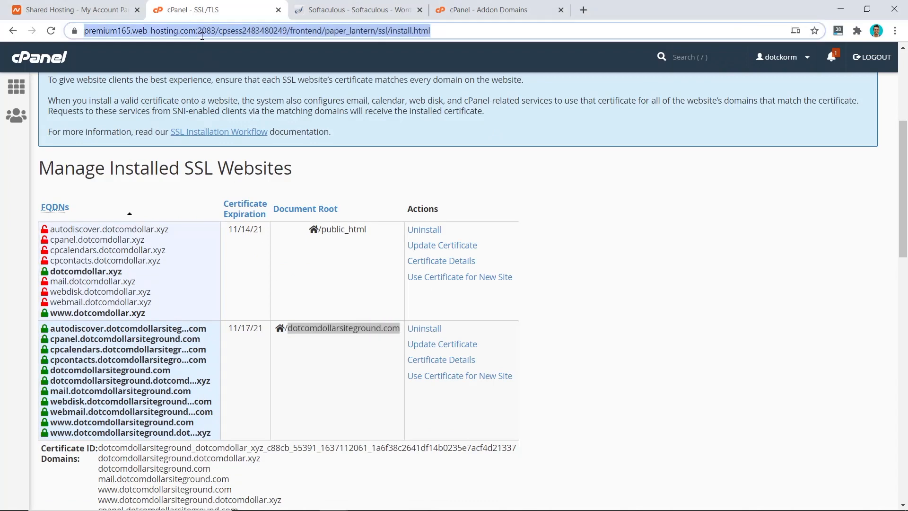
pyautogui.hotkey('ctrl', 'v')
pyautogui.press('Return')
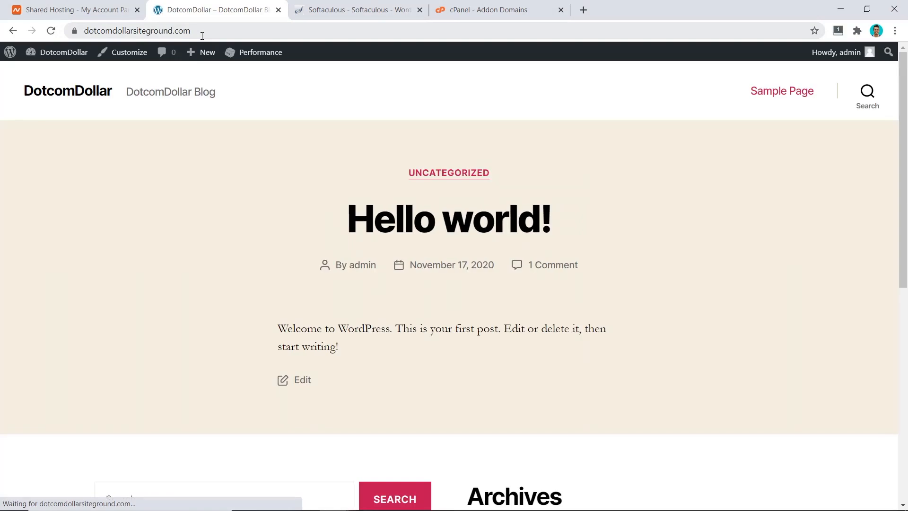
# Verify the site's certificate is valid via the padlock, then return to the hosting dashboard.
pyautogui.click(74, 32)
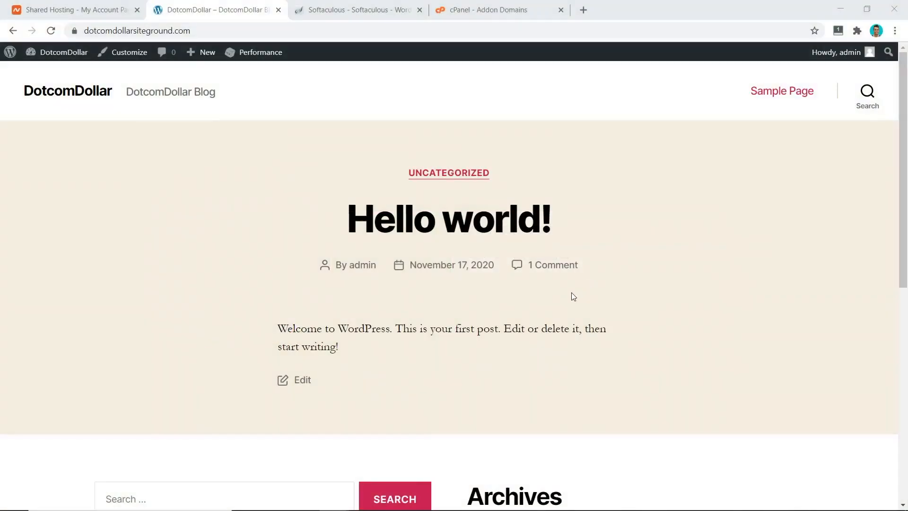
pyautogui.click(92, 12)
pyautogui.scroll(-7, 290, 205)
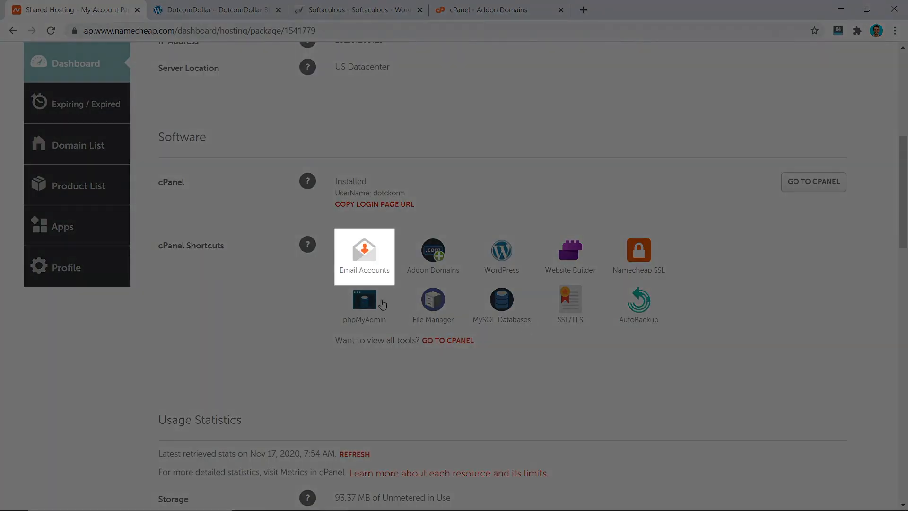
# Create a new mailbox with the chosen username and a generated strong password.
pyautogui.click(364, 260)
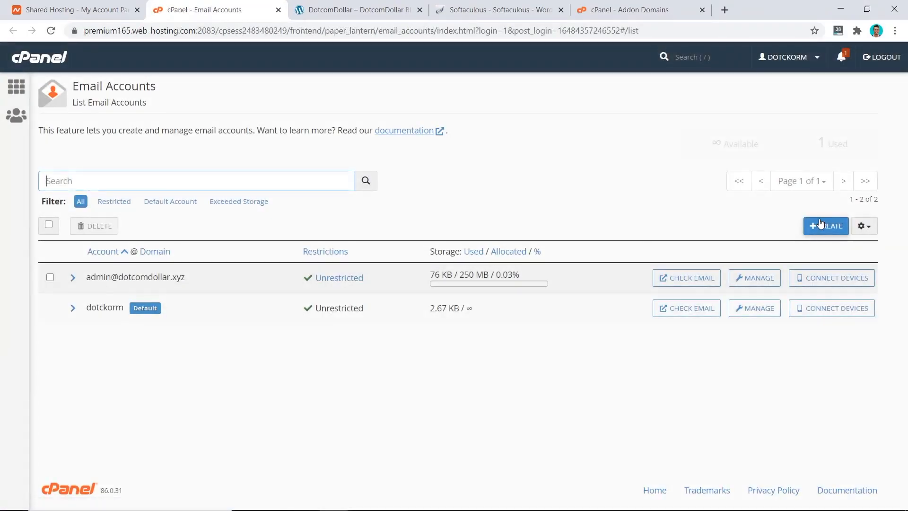
pyautogui.click(824, 225)
pyautogui.click(78, 275)
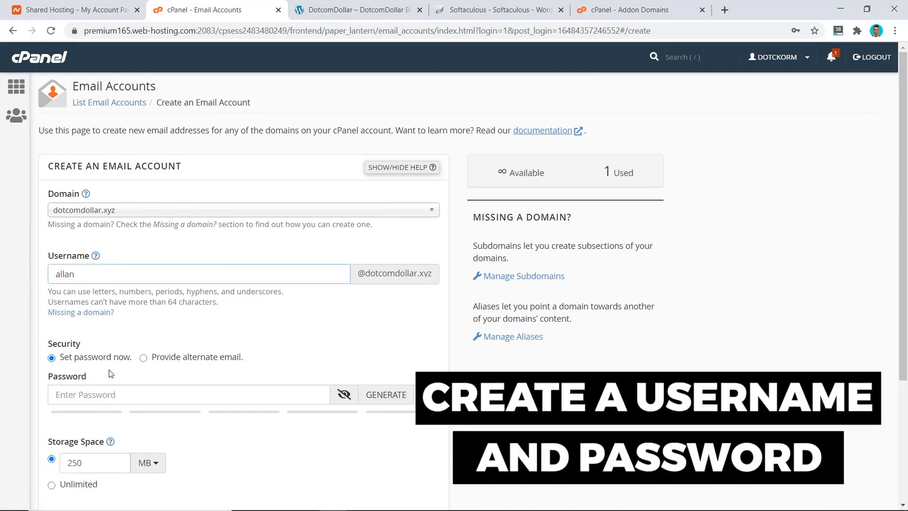
pyautogui.click(377, 395)
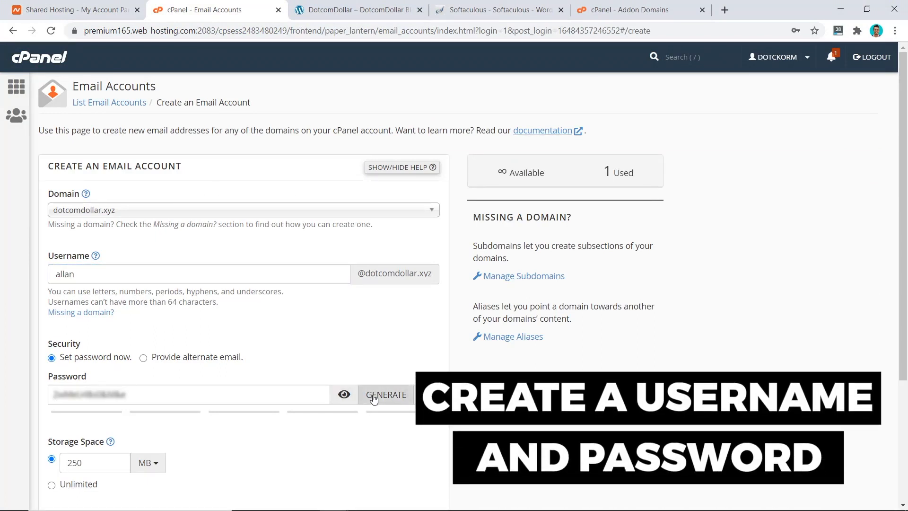
pyautogui.scroll(-5, 358, 361)
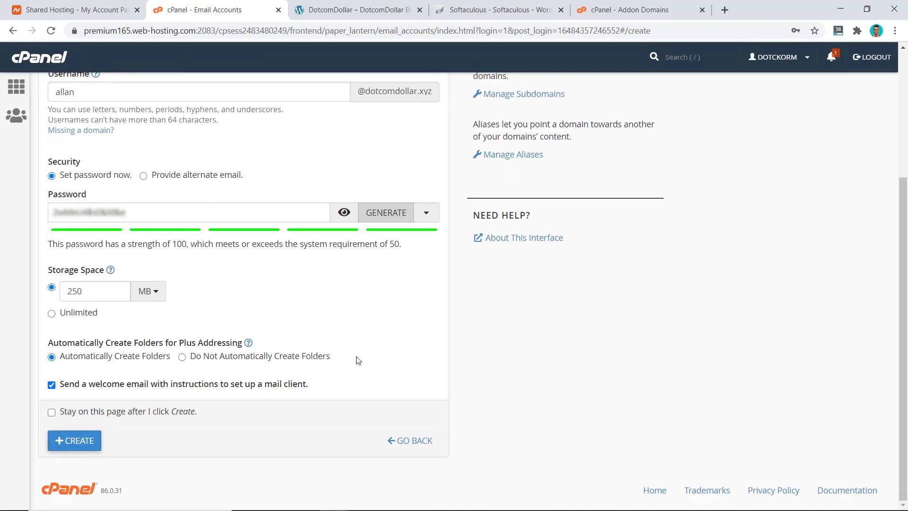
pyautogui.click(73, 439)
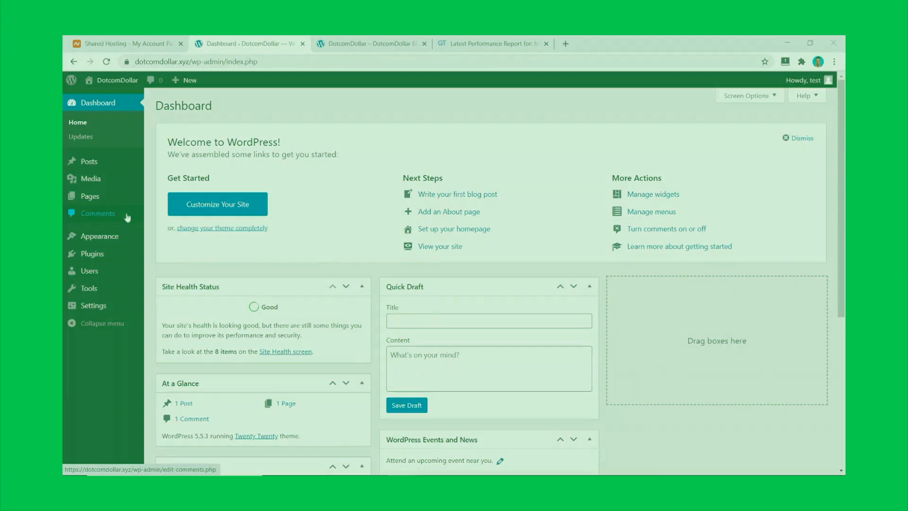
# Search for and install the Astra theme.
pyautogui.moveTo(134, 235)
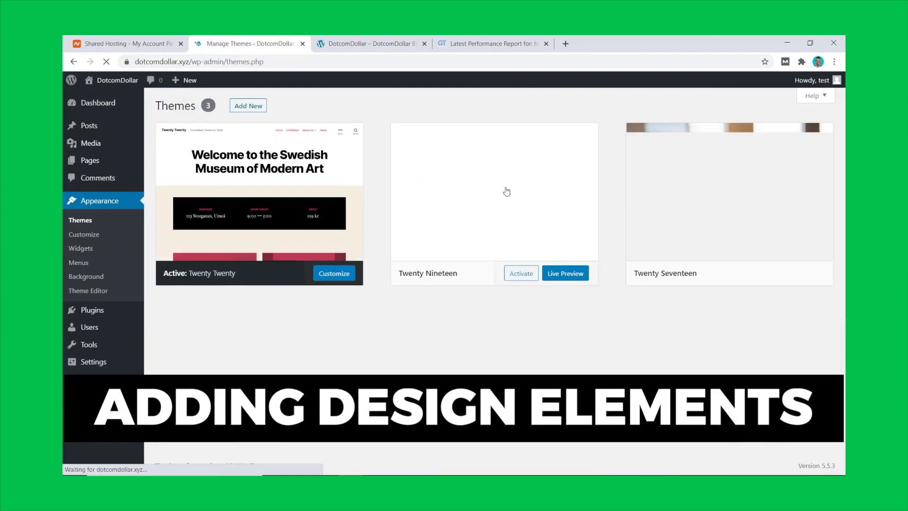
pyautogui.click(250, 104)
pyautogui.click(733, 136)
pyautogui.write('astra')
pyautogui.click(302, 312)
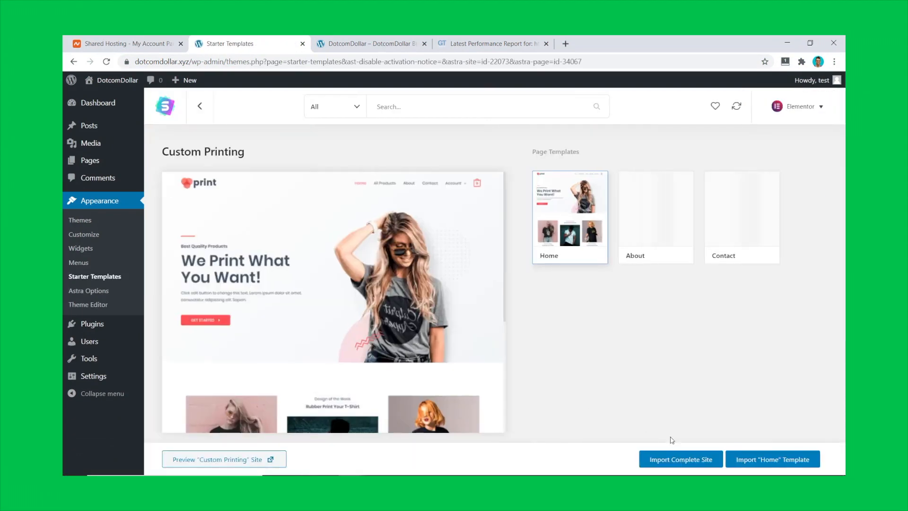
# Import the Custom Printing starter template and preview the resulting homepage.
pyautogui.click(681, 458)
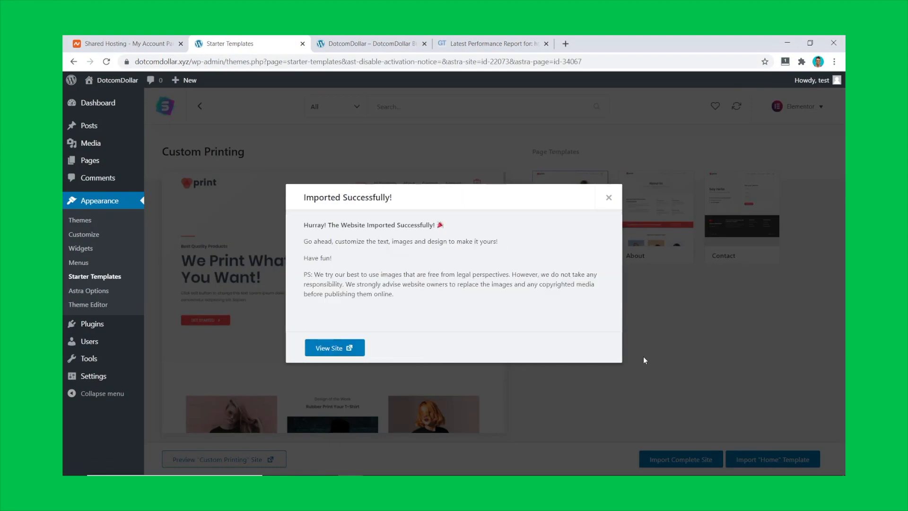
pyautogui.click(337, 348)
pyautogui.scroll(-20, 832, 133)
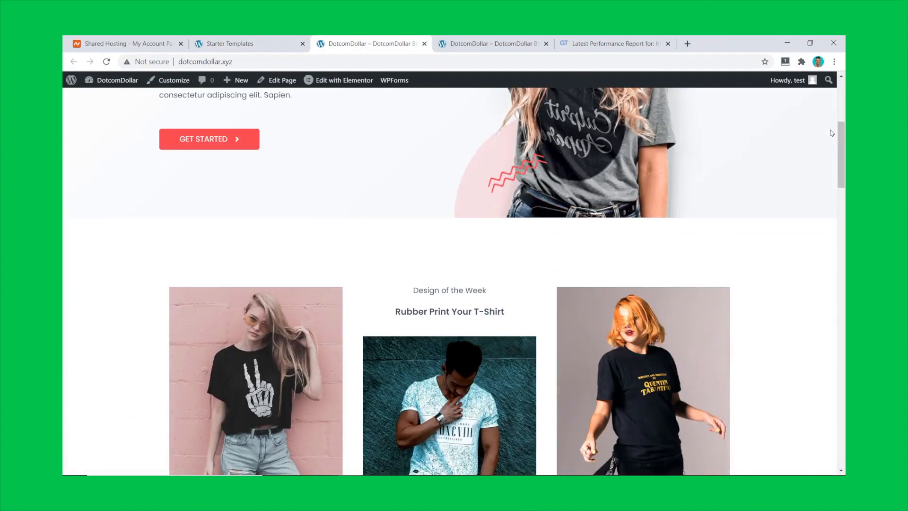
pyautogui.scroll(-5, 832, 132)
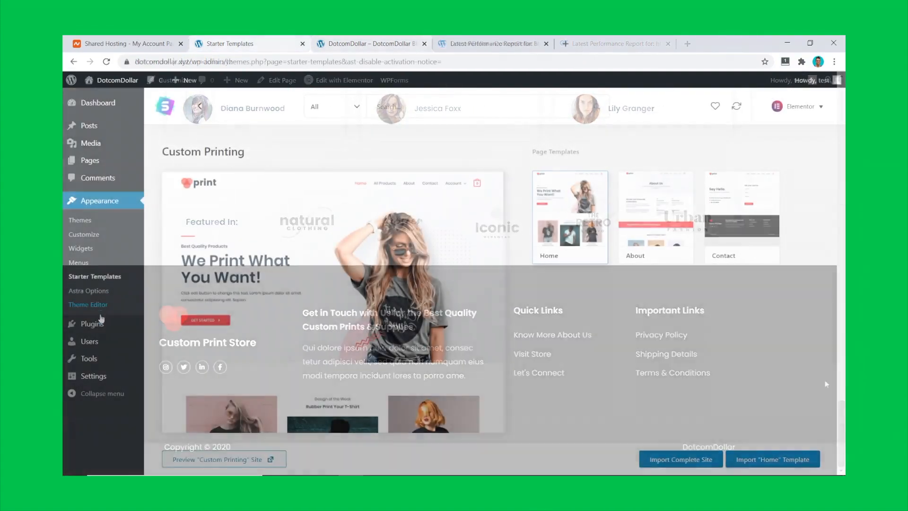
pyautogui.moveTo(156, 326)
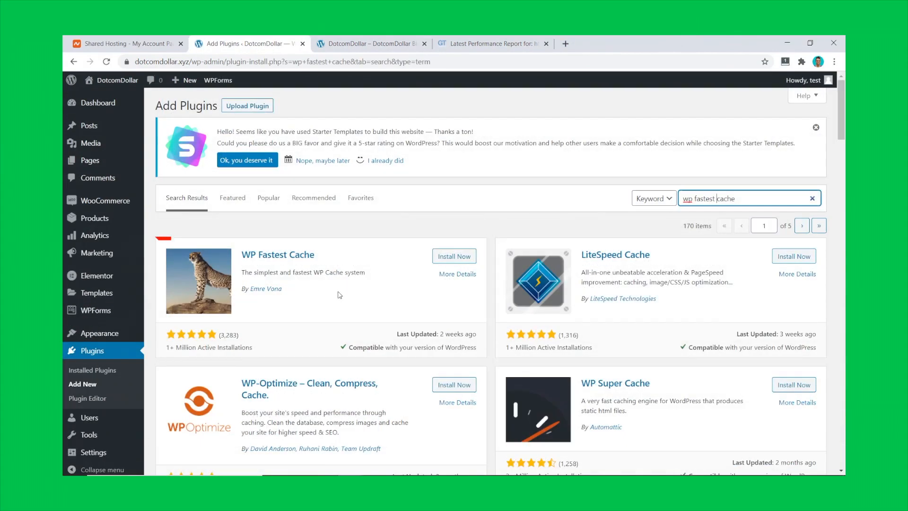
# Install the WP Fastest Cache and ShortPixel plugins.
pyautogui.click(453, 256)
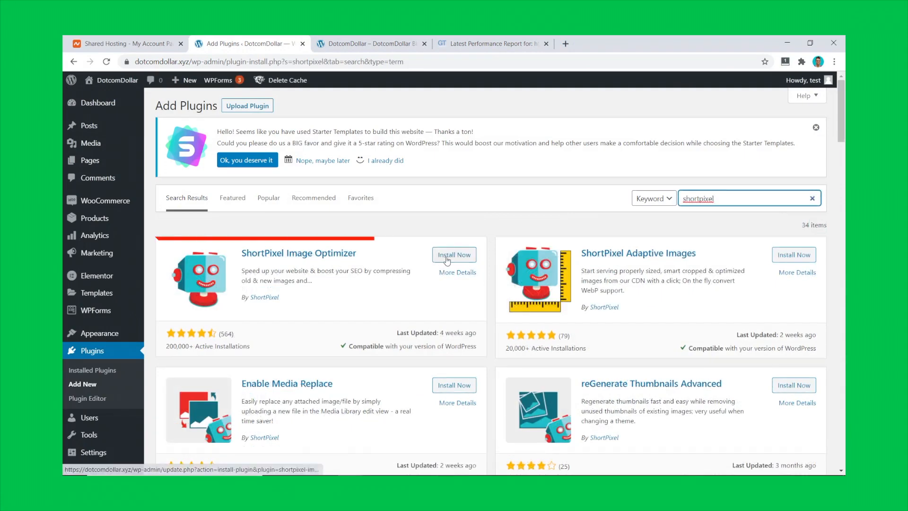
pyautogui.click(446, 260)
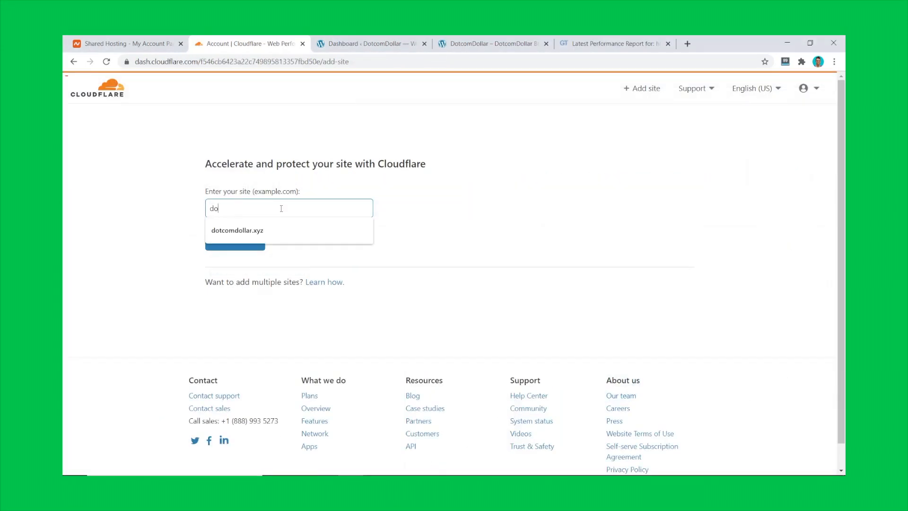
# Add dotcomdollar.xyz as a Cloudflare site and skip the Quick Start Guide to view its nameservers.
pyautogui.write('tcom')
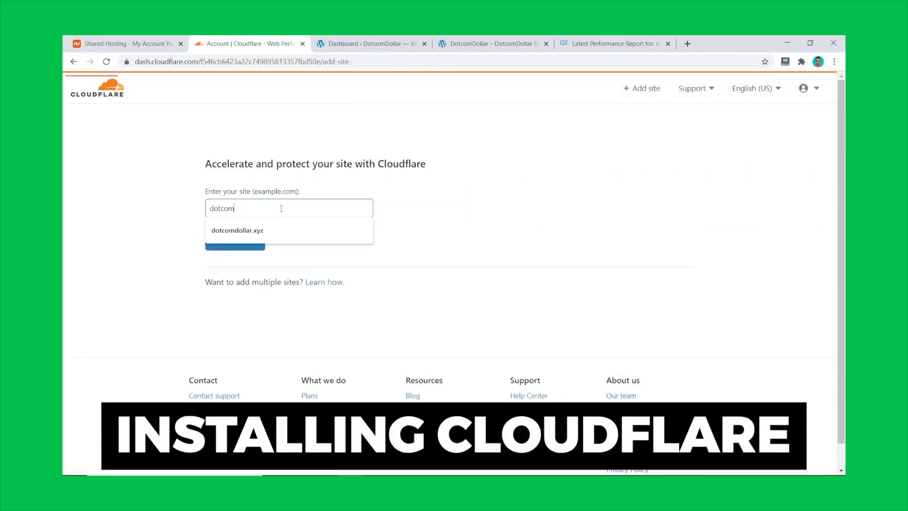
pyautogui.press('Down')
pyautogui.click(301, 236)
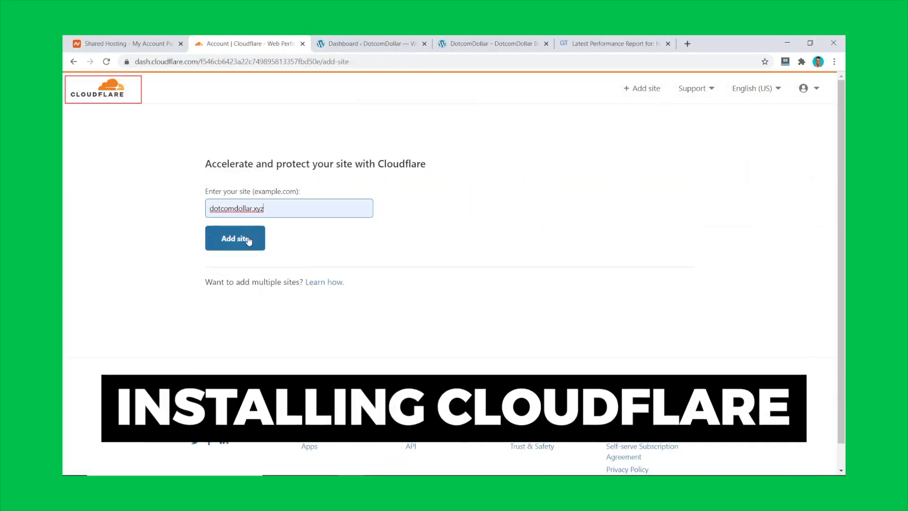
pyautogui.click(236, 241)
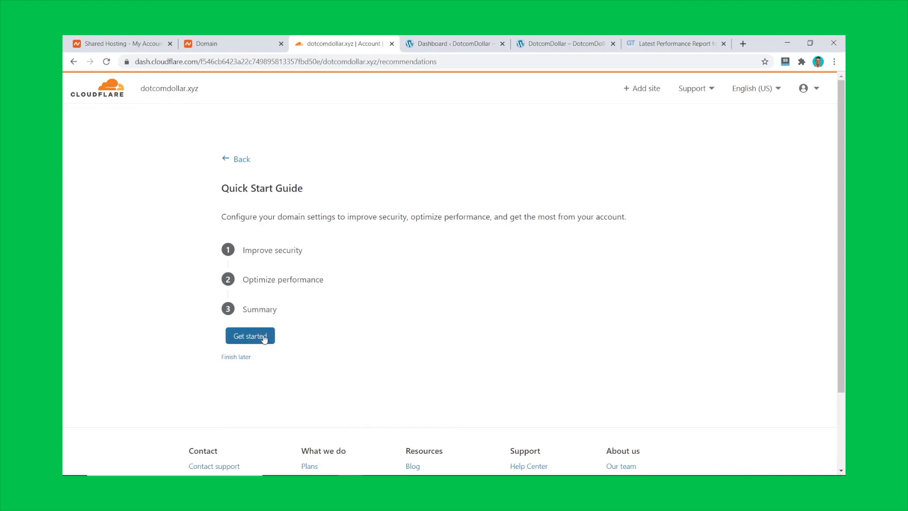
pyautogui.click(238, 360)
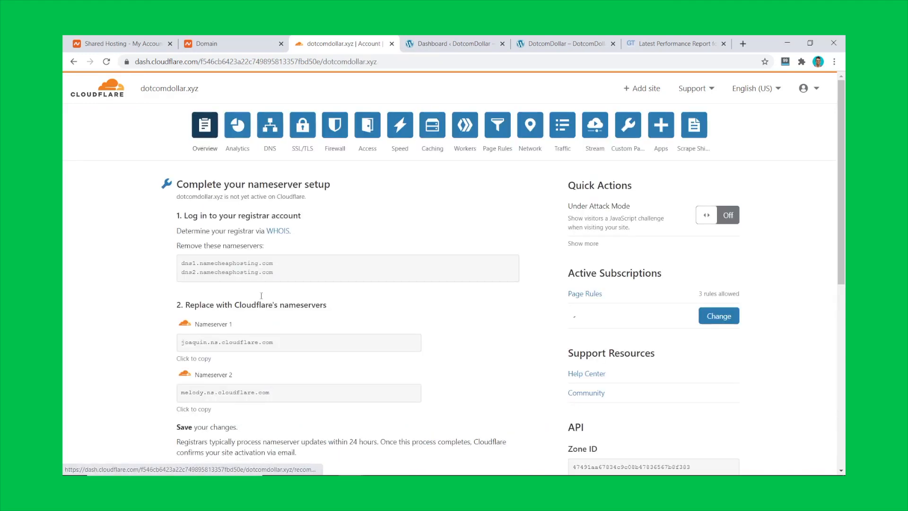
pyautogui.scroll(-5, 535, 269)
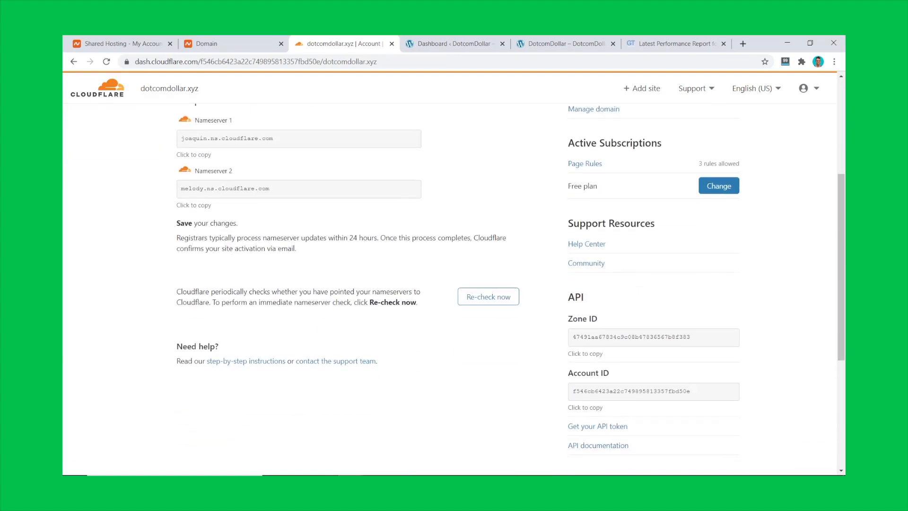